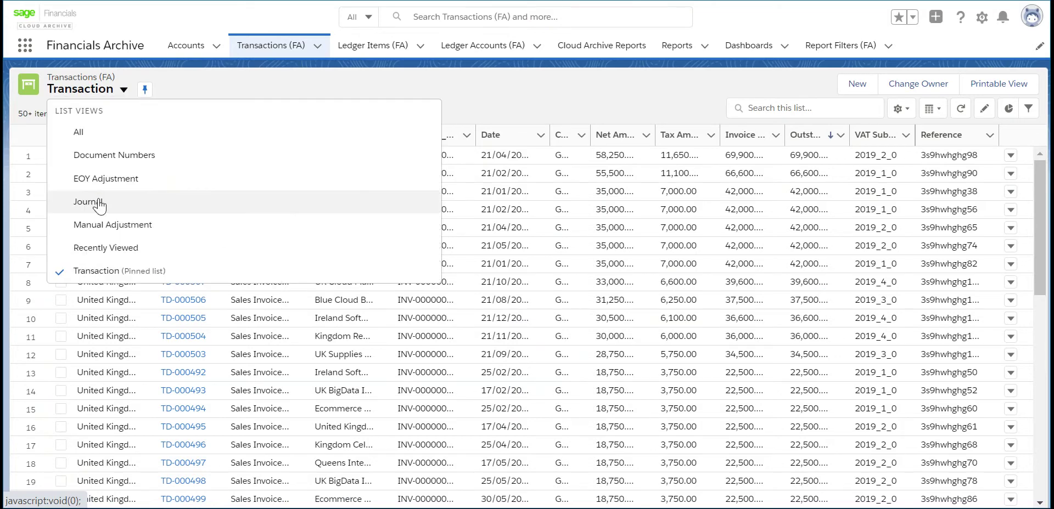
Display the Journal and Manual Adjustment list views of the archived transactions, and return to the Transaction list view.
left_click(97, 204)
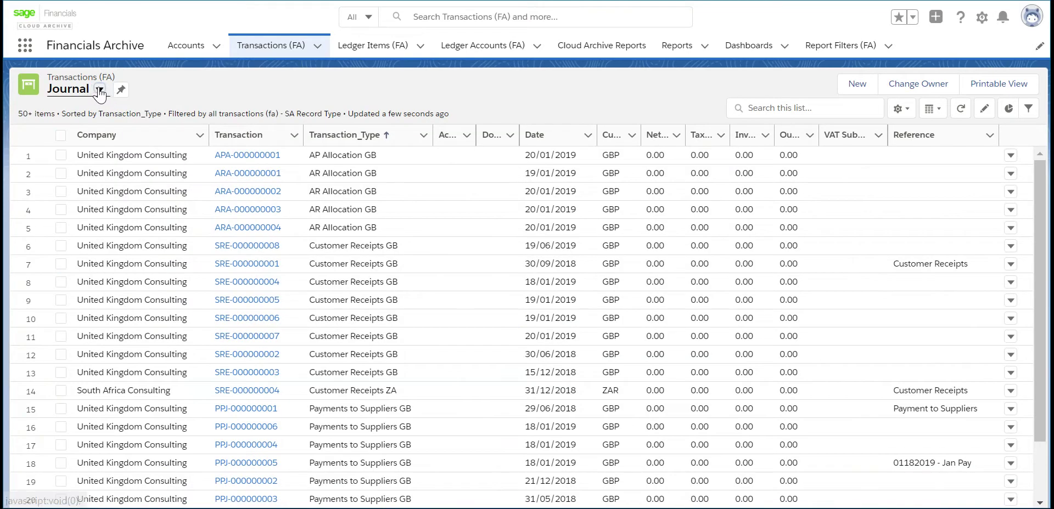
left_click(100, 90)
left_click(82, 227)
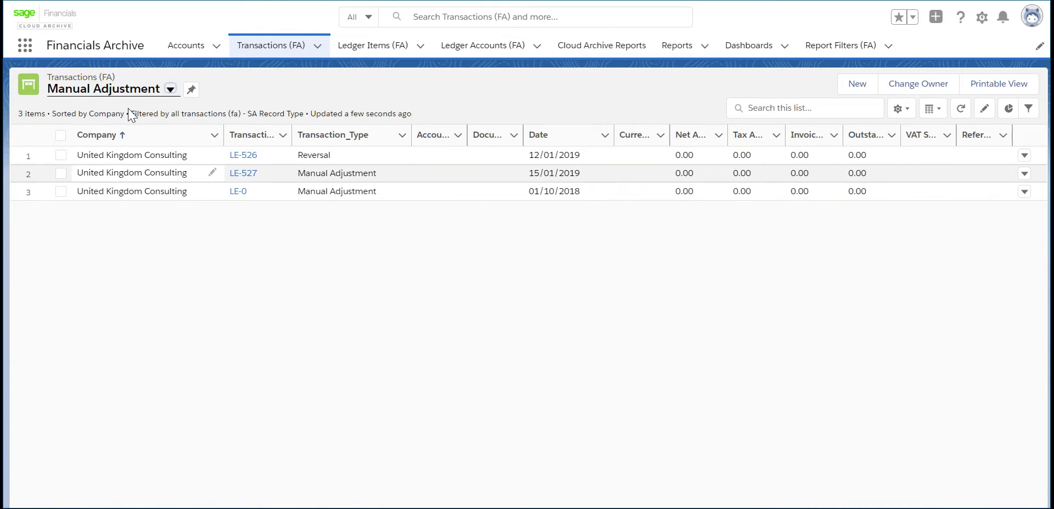
left_click(124, 90)
left_click(117, 271)
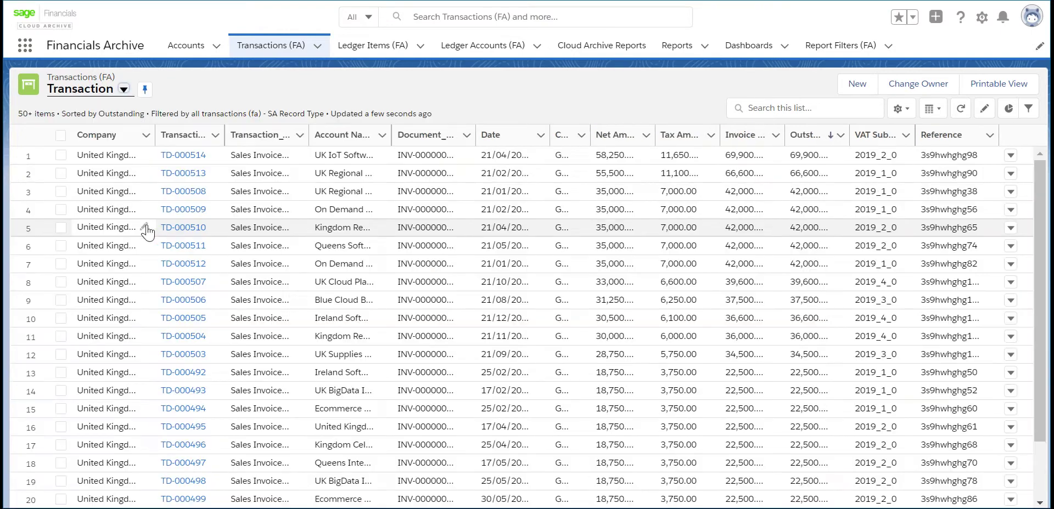
Open transaction TD-000509 from the list and review its details down to the related transaction items.
left_click(181, 209)
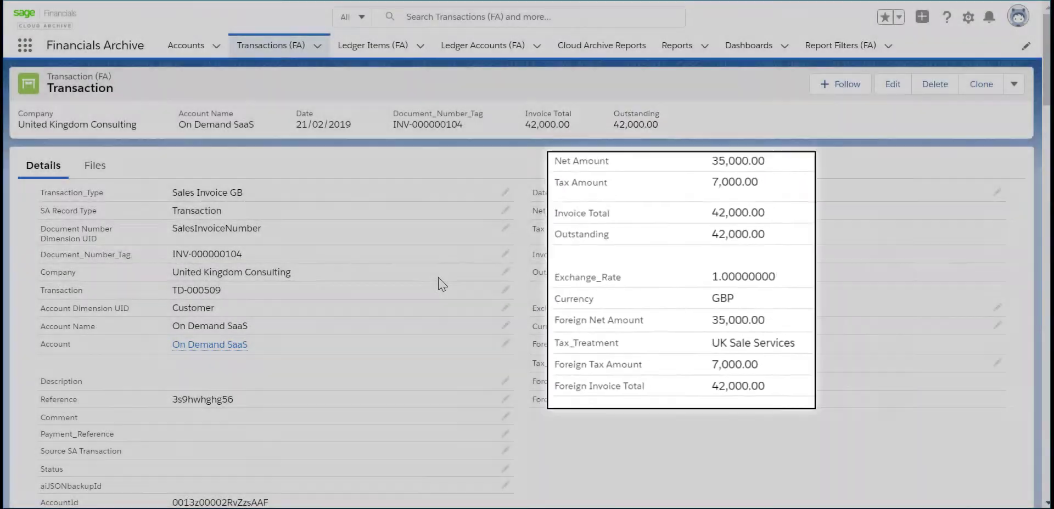
scroll(442, 284, "down", 3)
scroll(442, 284, "down", 12)
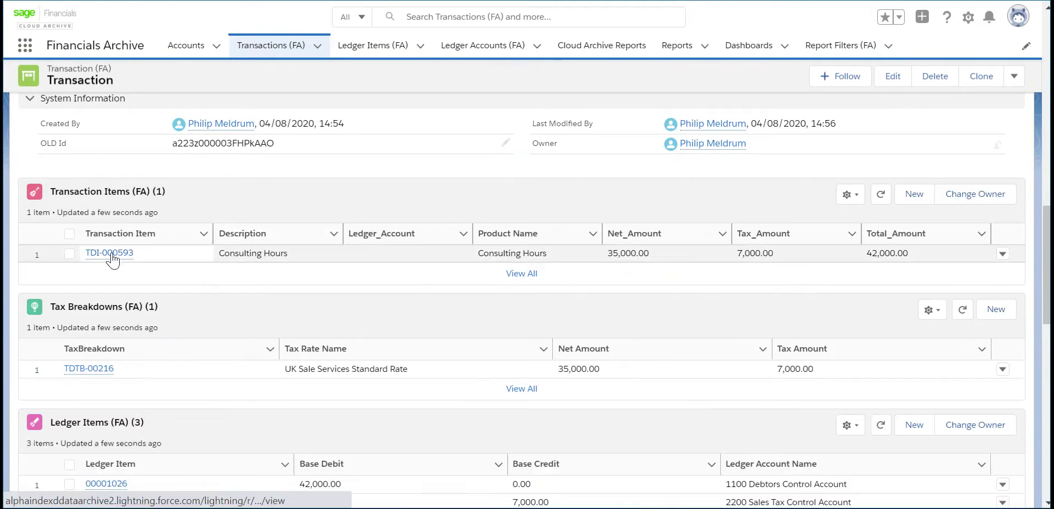
Open transaction item TDI-000593 and review its product, quantity, tax and amount details.
mouse_move(118, 258)
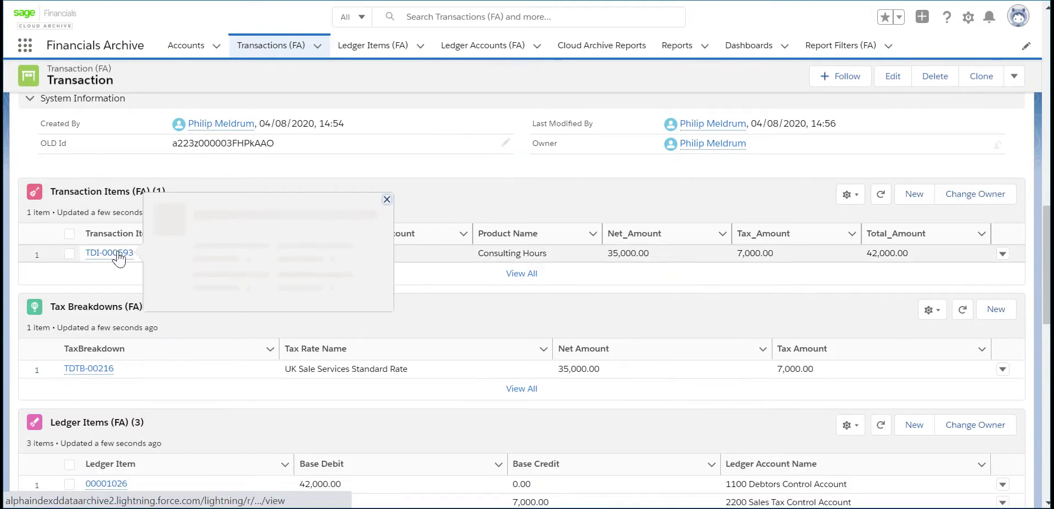
left_click(118, 254)
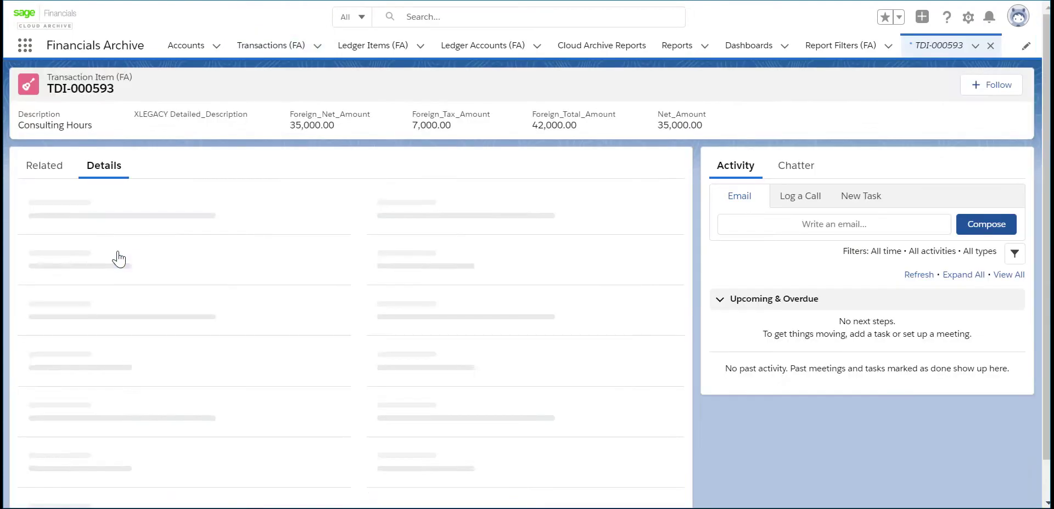
scroll(246, 239, "down", 4)
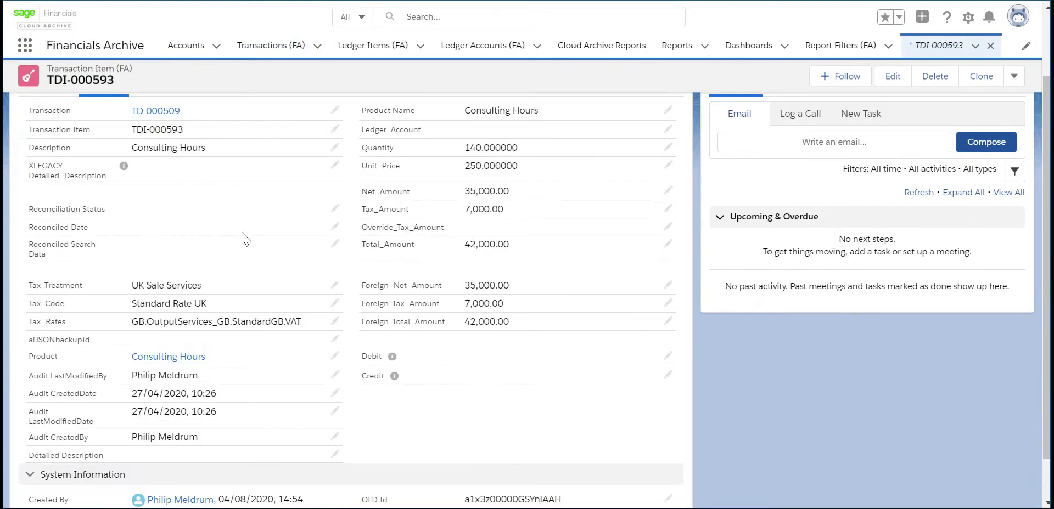
scroll(245, 239, "up", 5)
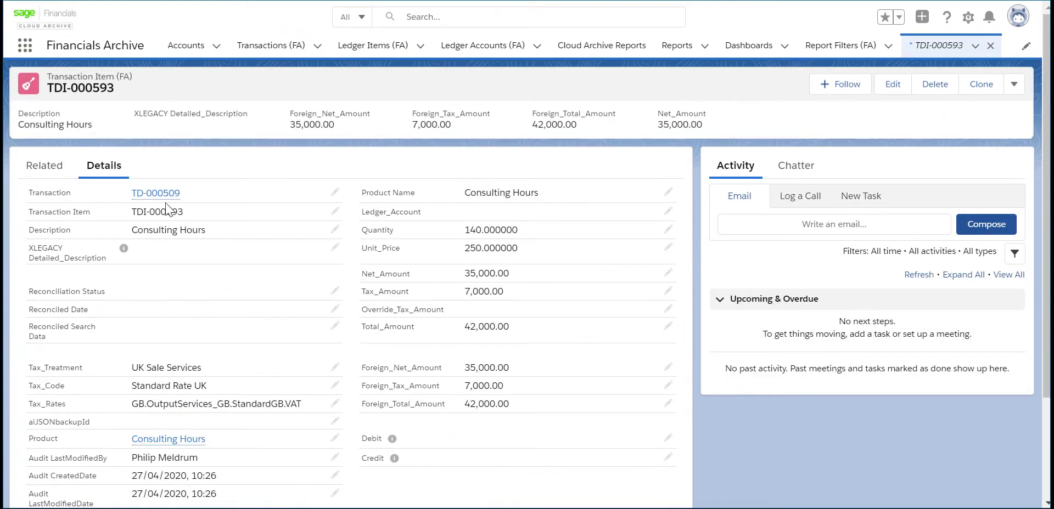
Return to the parent transaction and preview the attached sales invoice DOC_INV-000000008.pdf from its files.
mouse_move(164, 196)
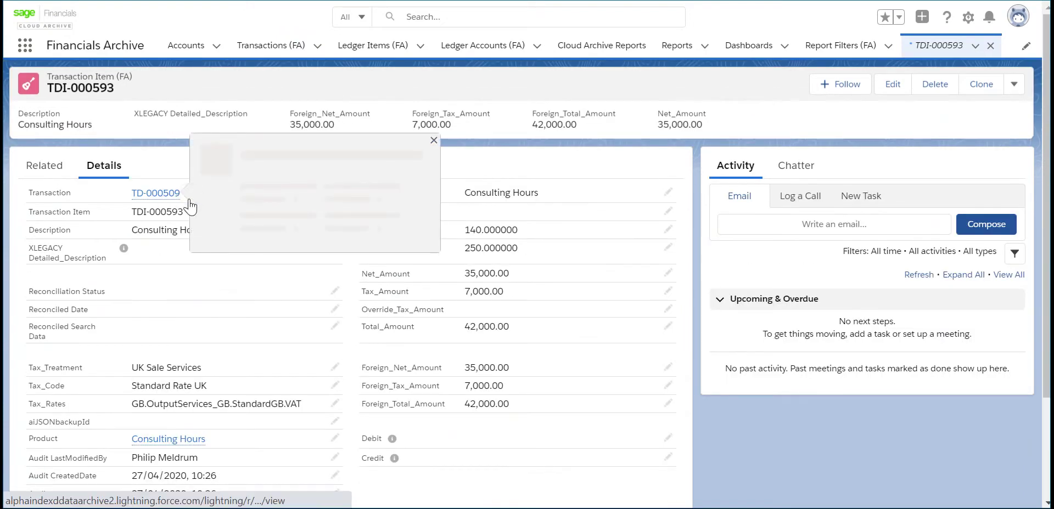
left_click(189, 206)
left_click(94, 168)
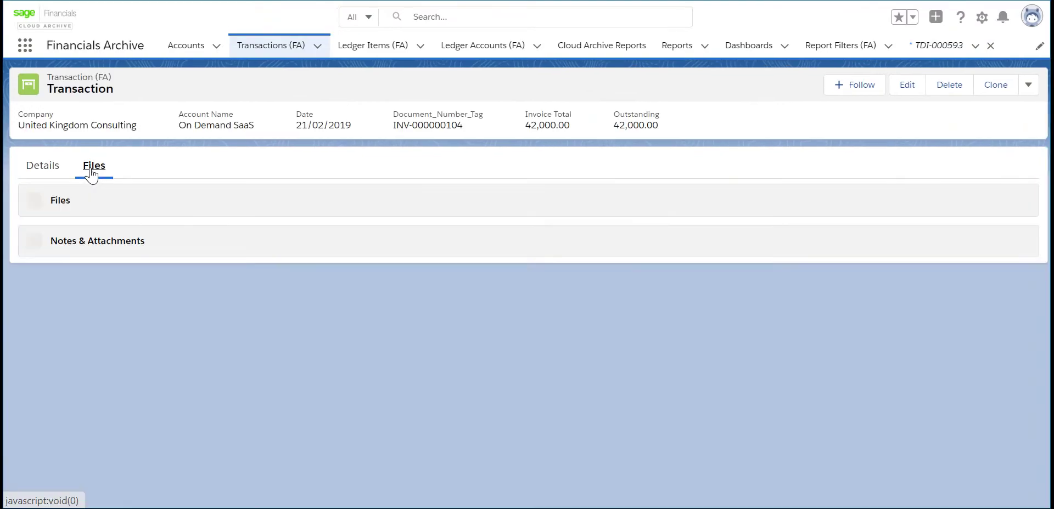
left_click(102, 223)
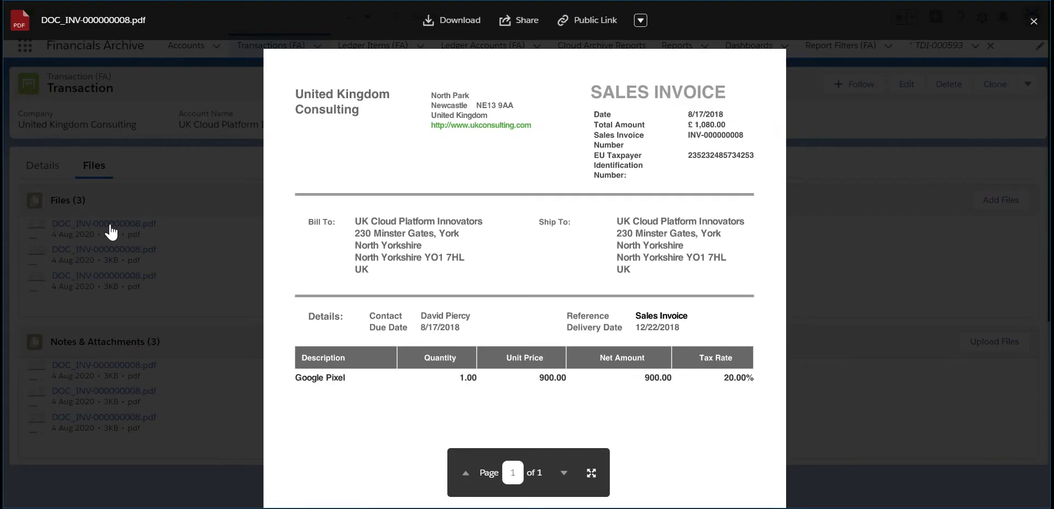
scroll(487, 250, "down", 6)
scroll(826, 110, "up", 6)
left_click(1034, 22)
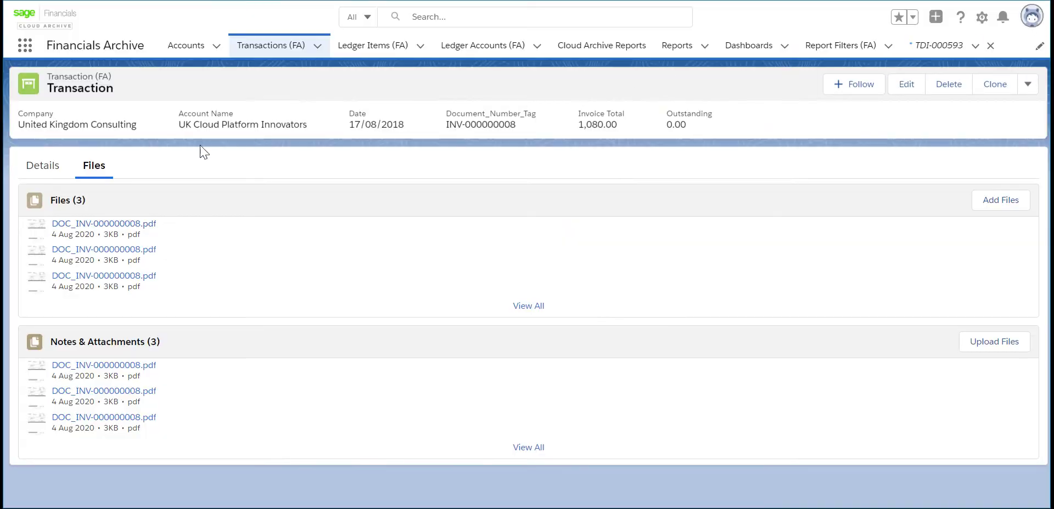
left_click(42, 165)
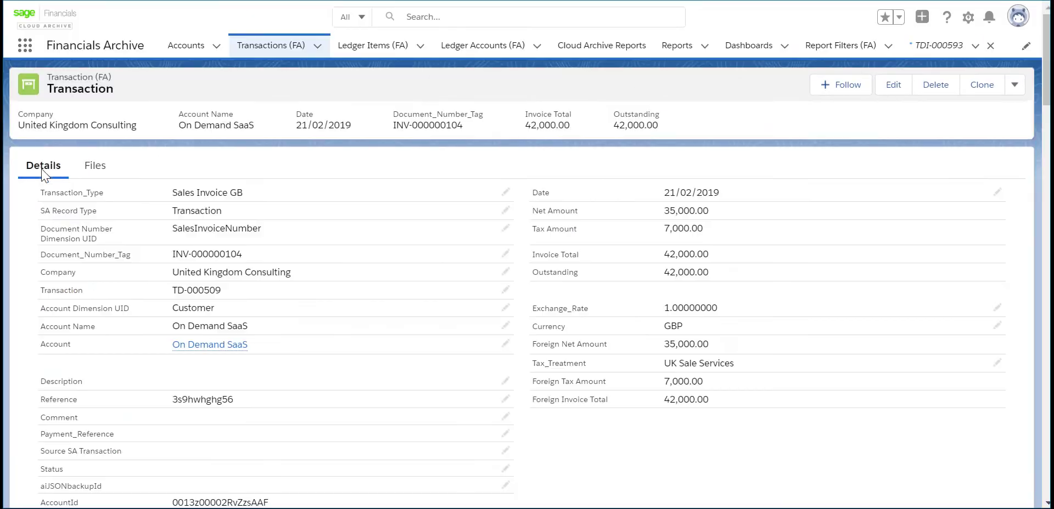
scroll(368, 251, "down", 10)
scroll(366, 253, "down", 3)
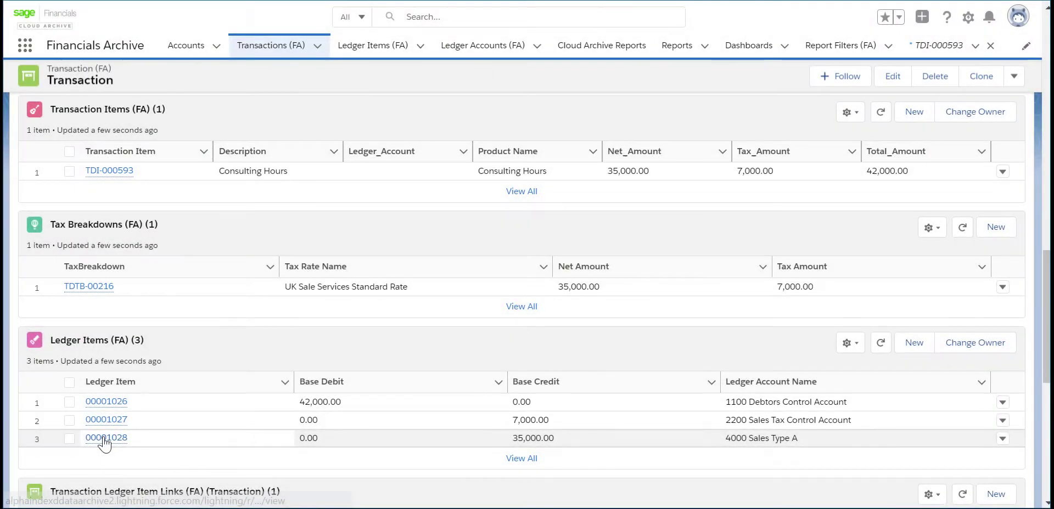
left_click(104, 439)
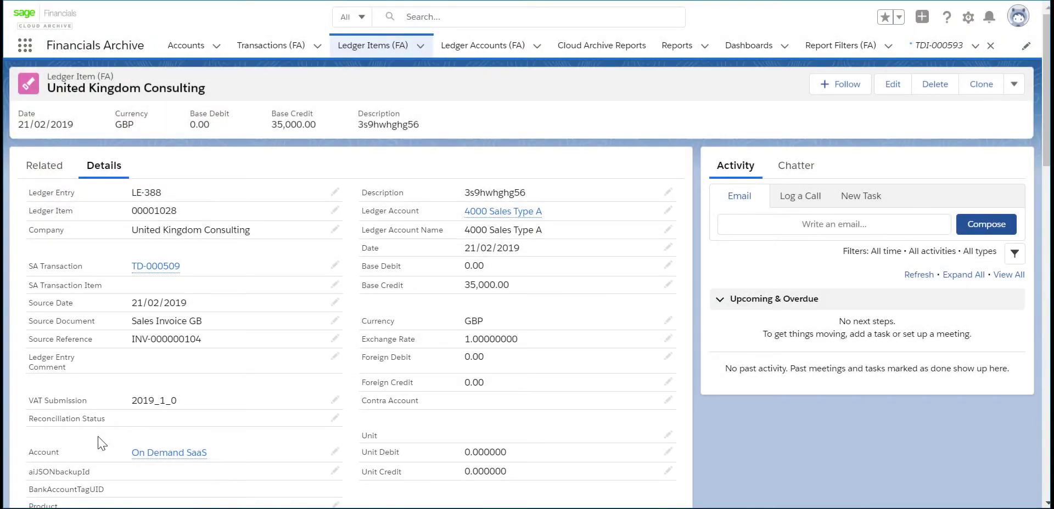
scroll(464, 165, "down", 15)
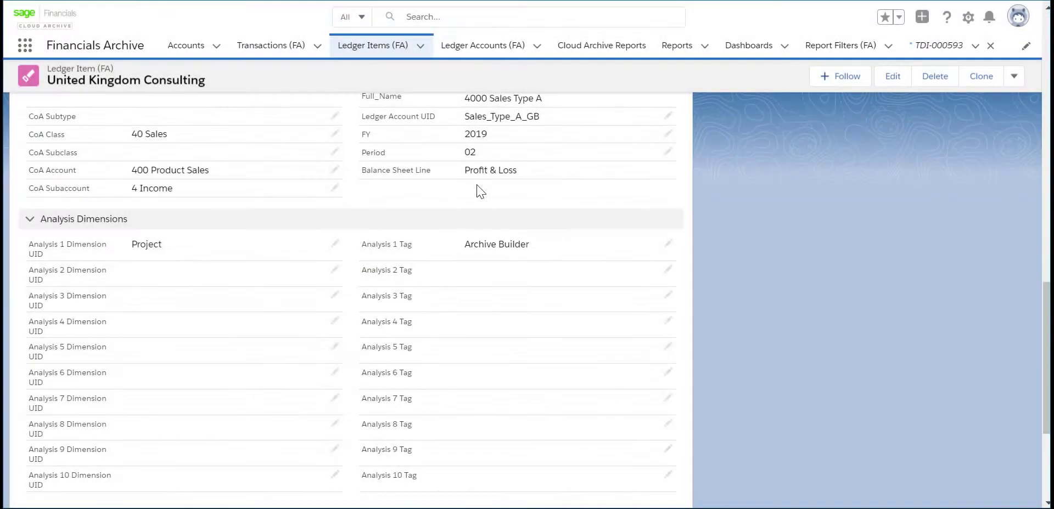
scroll(264, 251, "up", 15)
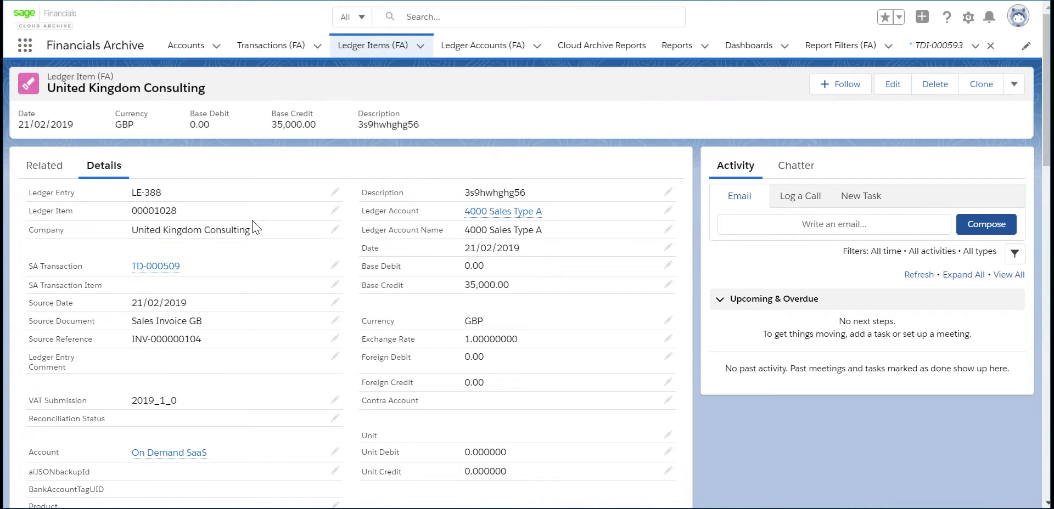
Run the Aged Creditors cloud archive report for United Kingdom Consulting, financial year 2018, and review its rows.
left_click(619, 48)
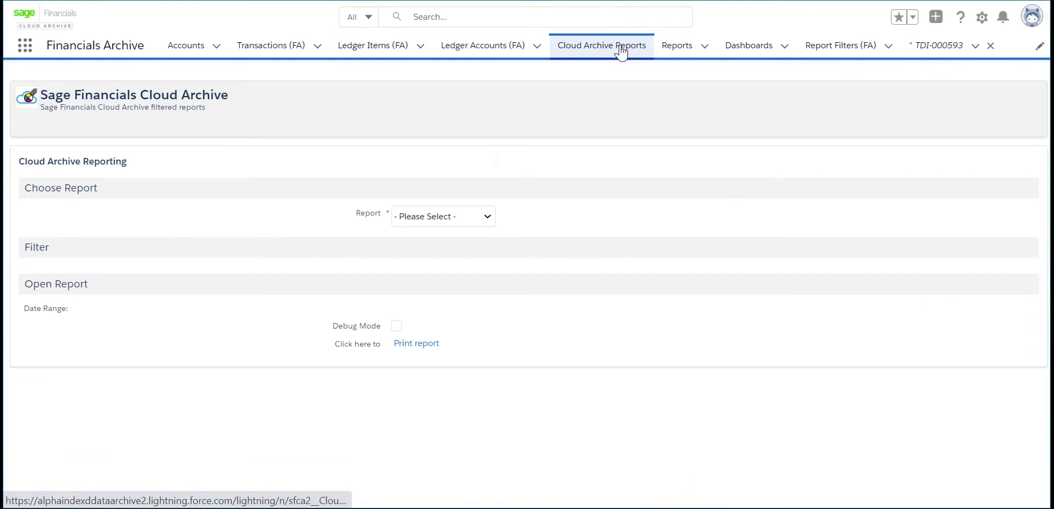
left_click(487, 218)
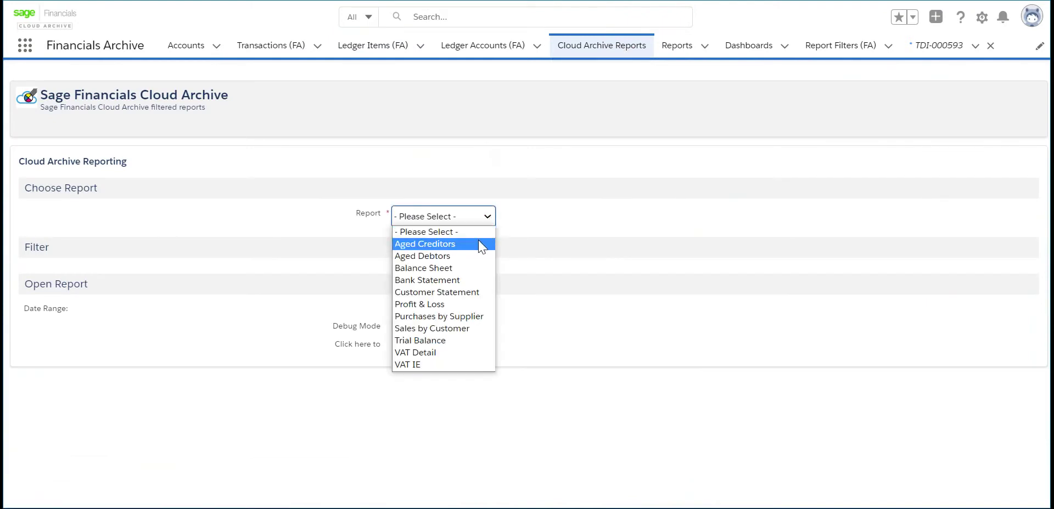
left_click(465, 245)
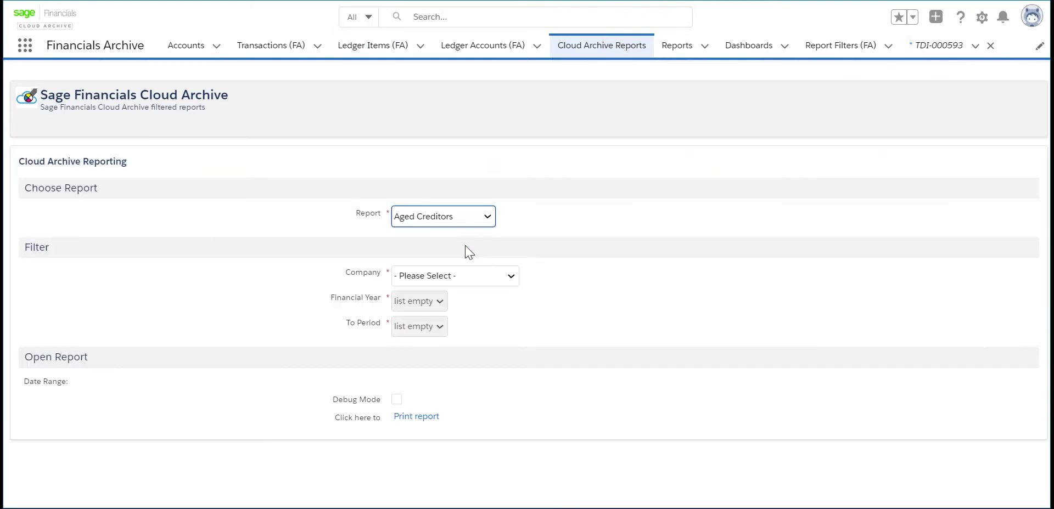
left_click(479, 277)
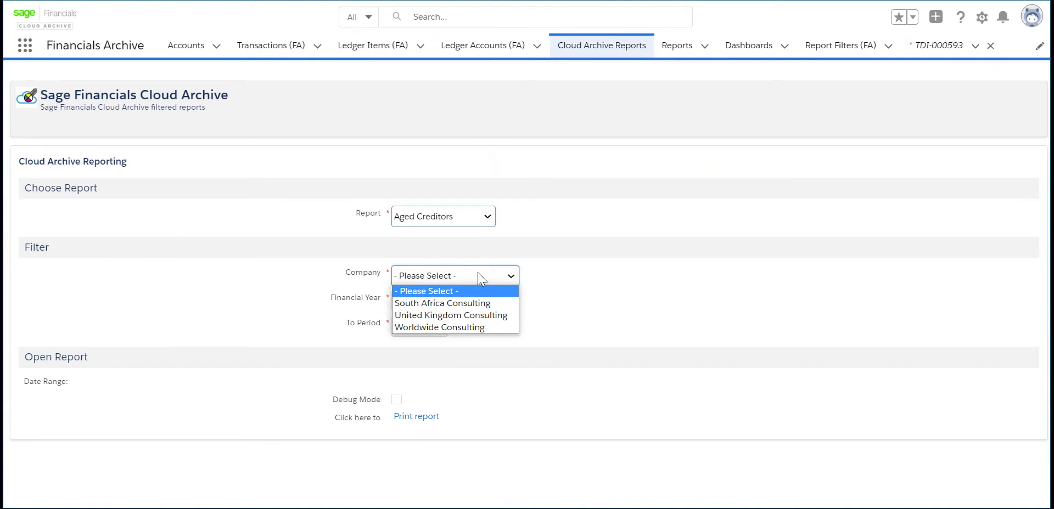
left_click(481, 317)
left_click(440, 303)
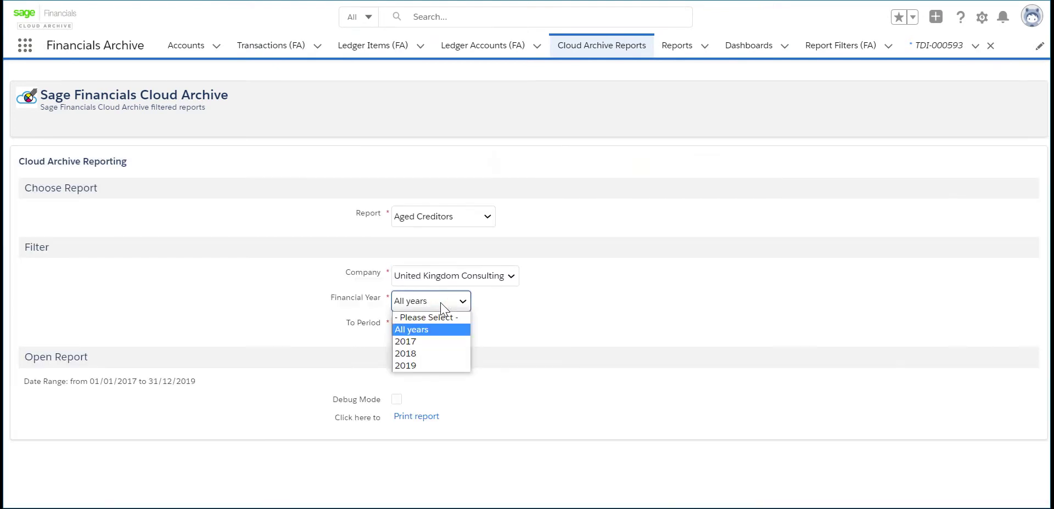
left_click(443, 354)
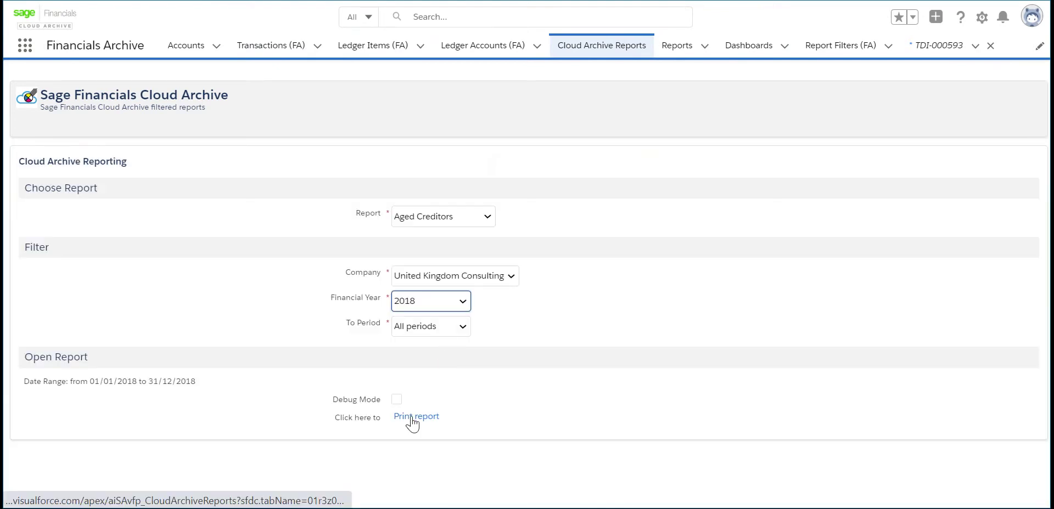
left_click(412, 419)
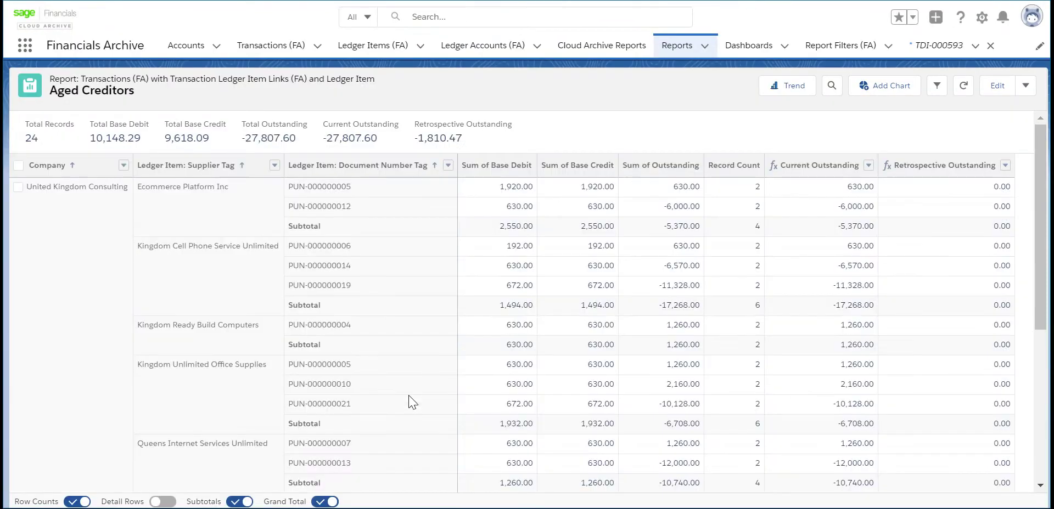
scroll(906, 290, "down", 5)
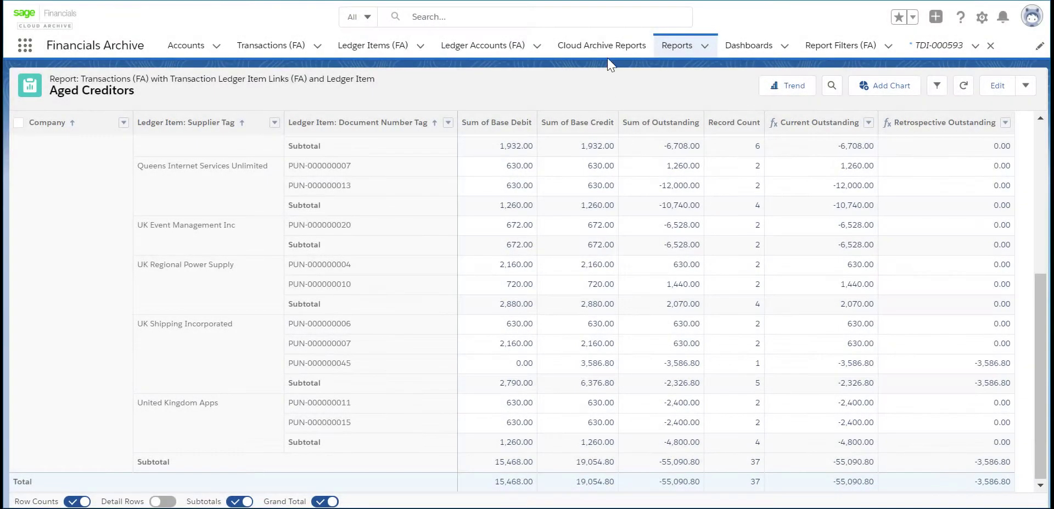
Run the Trial Balance cloud archive report for the same company and year, and check its applied filters.
left_click(598, 36)
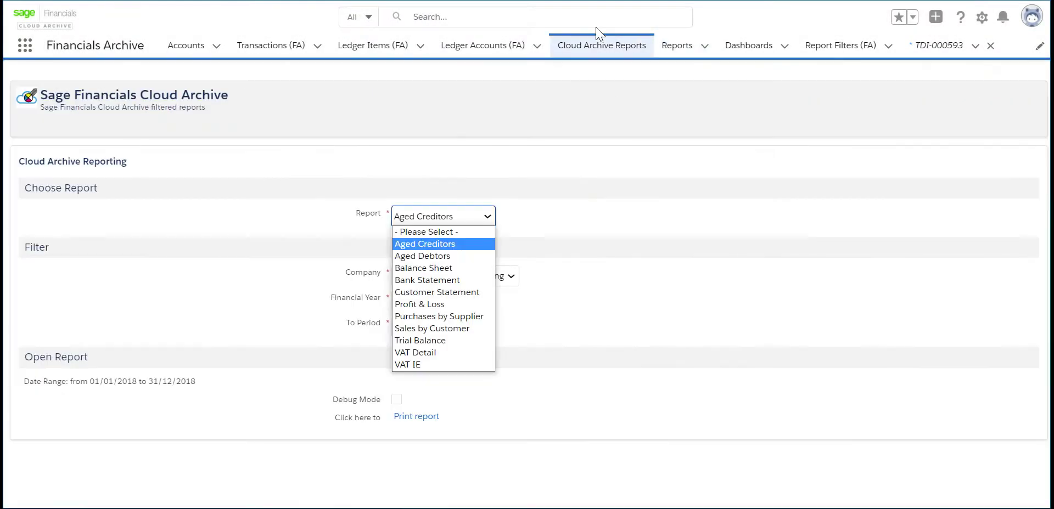
left_click(452, 341)
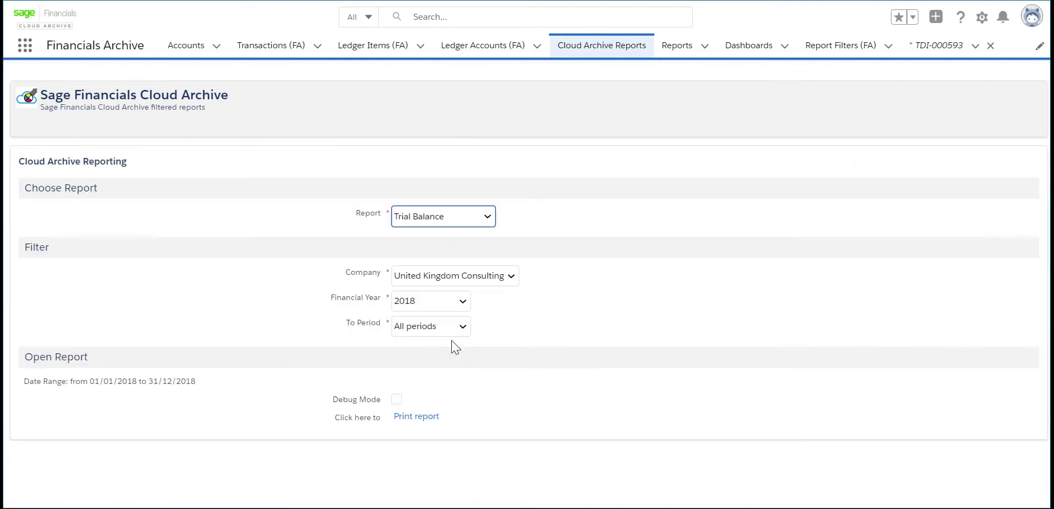
left_click(417, 418)
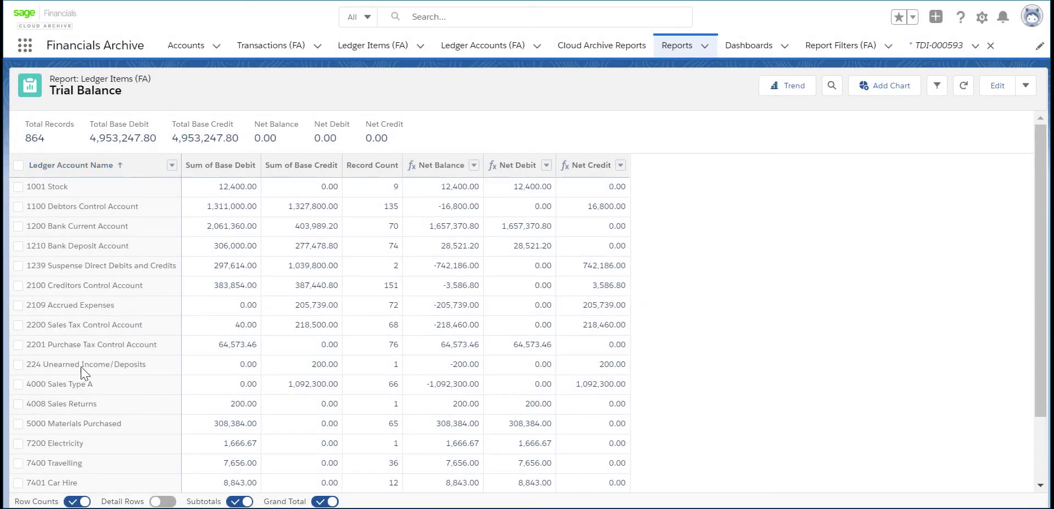
left_click(937, 88)
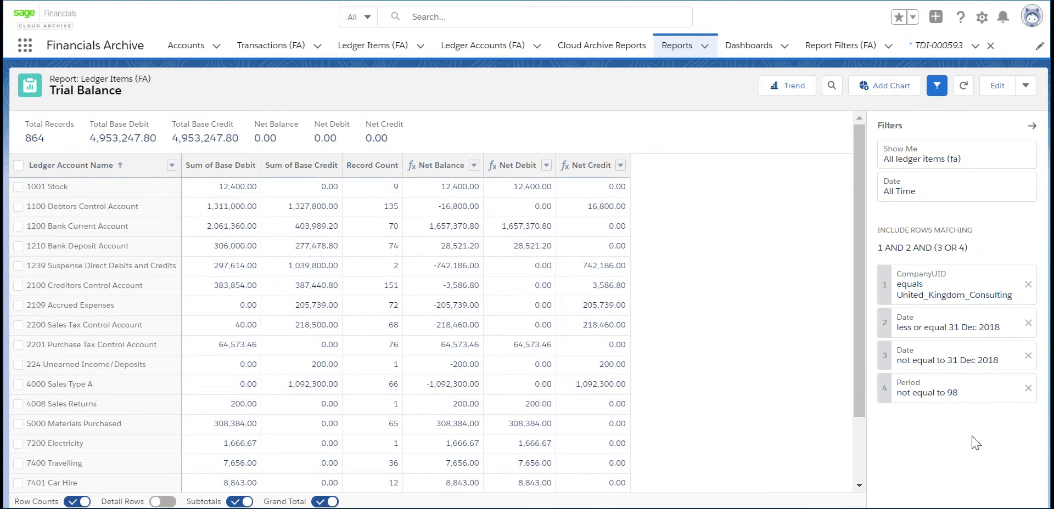
left_click(937, 87)
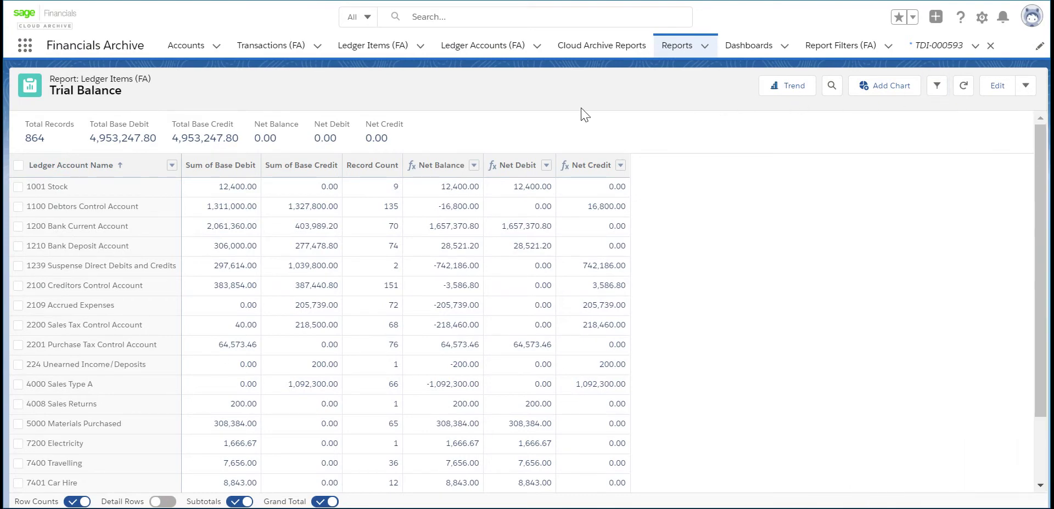
Drill down the Trial Balance into 4000 Sales Type A, grouped by Ledger Account Name, and show the detail rows.
left_click(18, 385)
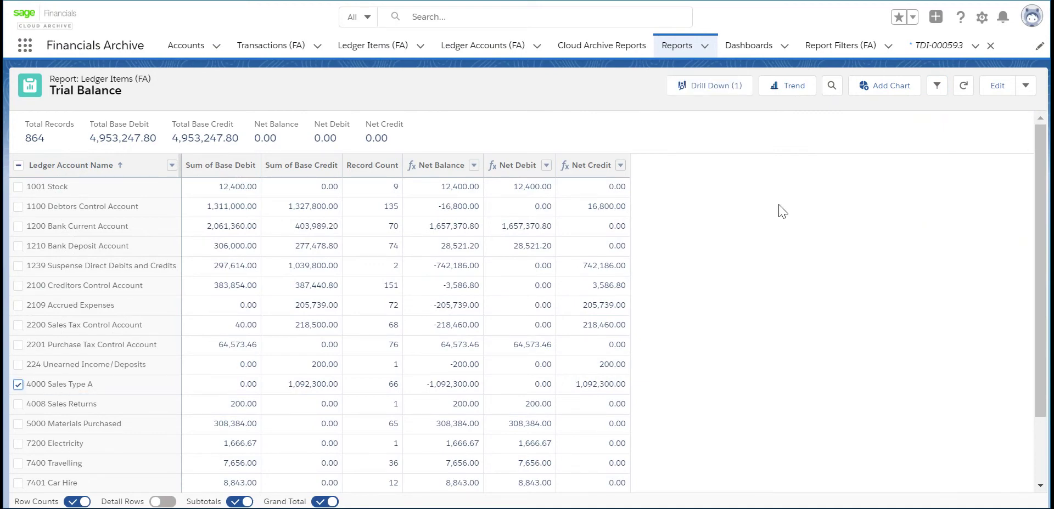
left_click(724, 96)
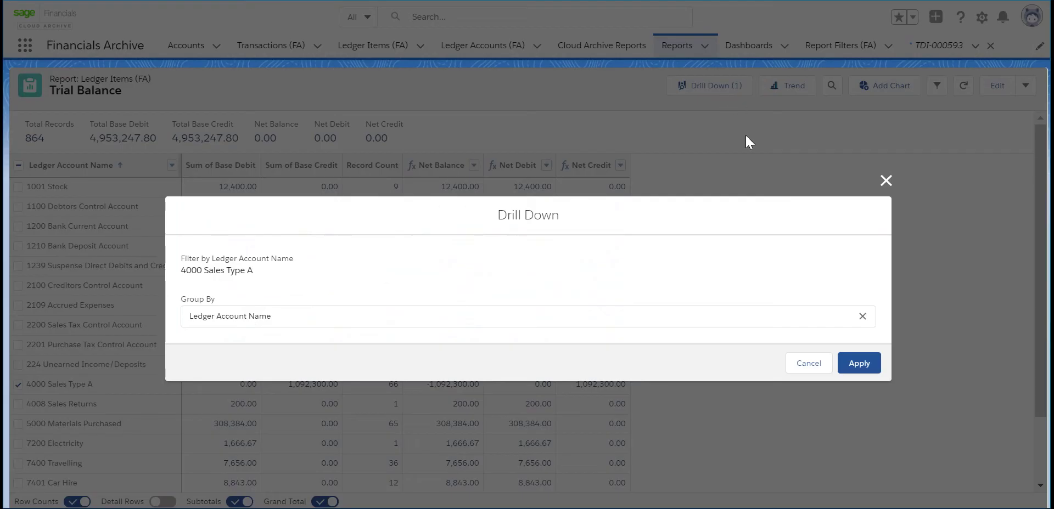
left_click(859, 363)
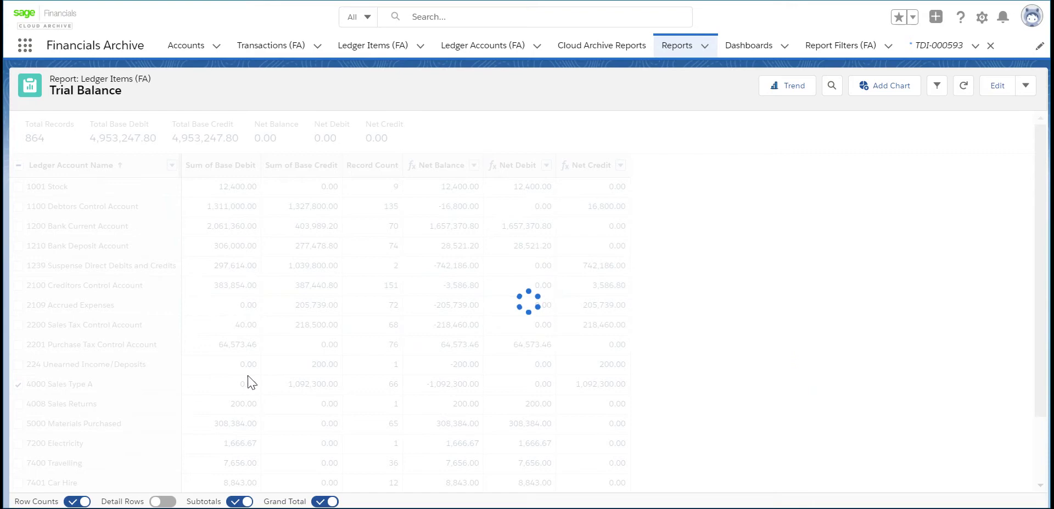
left_click(163, 502)
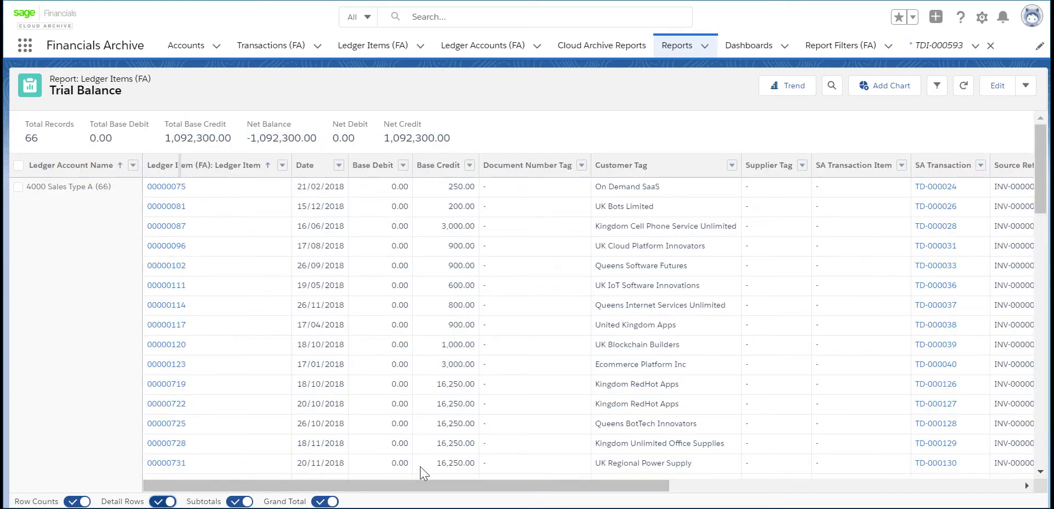
Open transaction TD-000033 from the Trial Balance detail rows and preview the first PDF attached to it.
left_click_drag(420, 486, 746, 497)
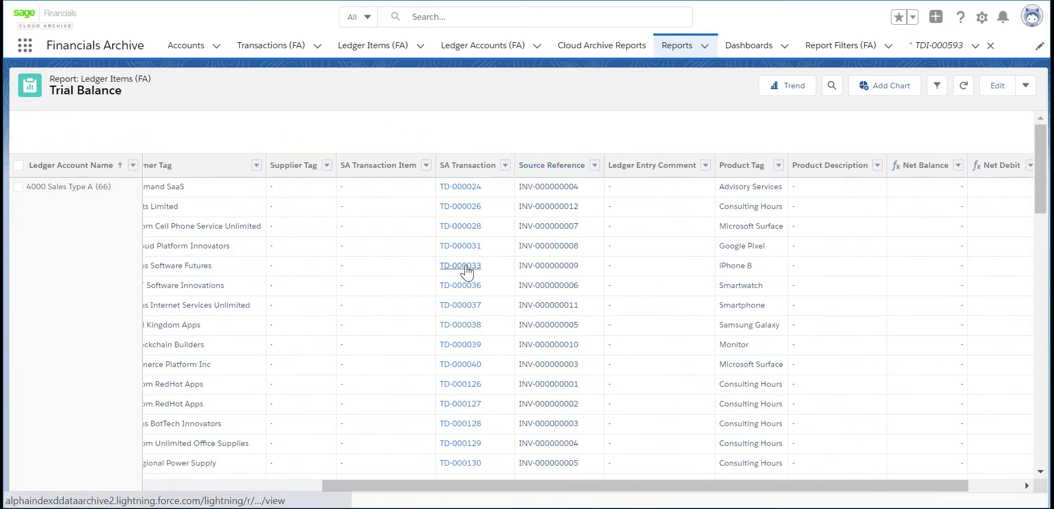
left_click(465, 267)
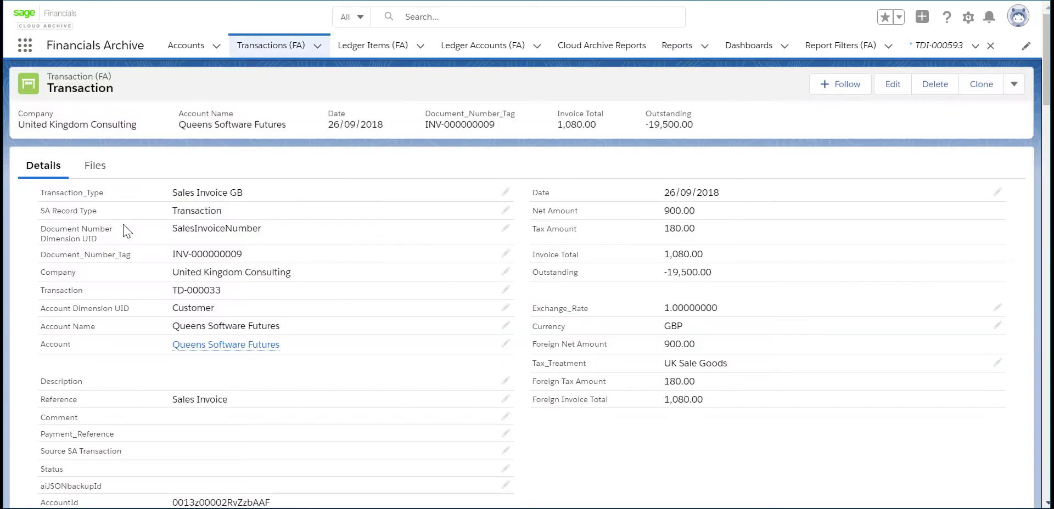
left_click(98, 173)
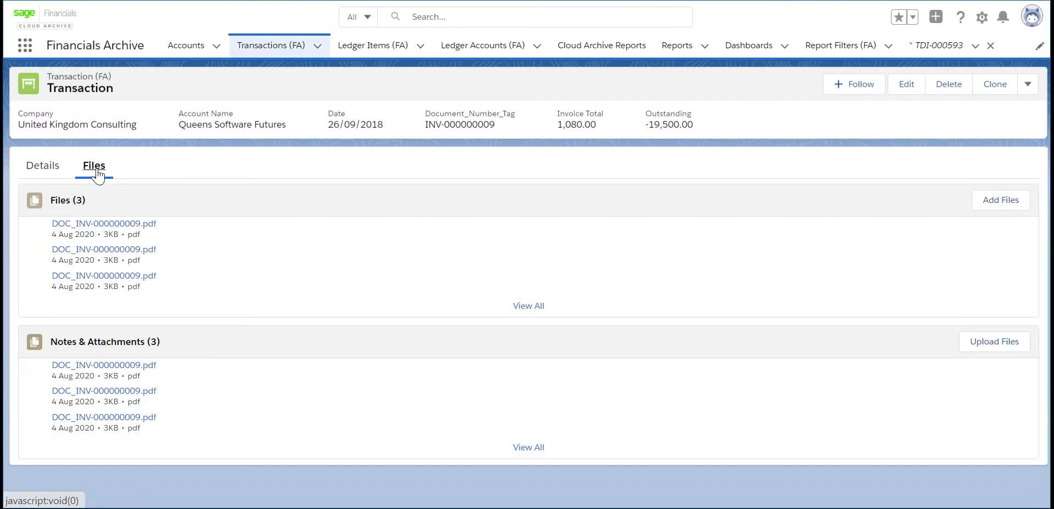
left_click(104, 224)
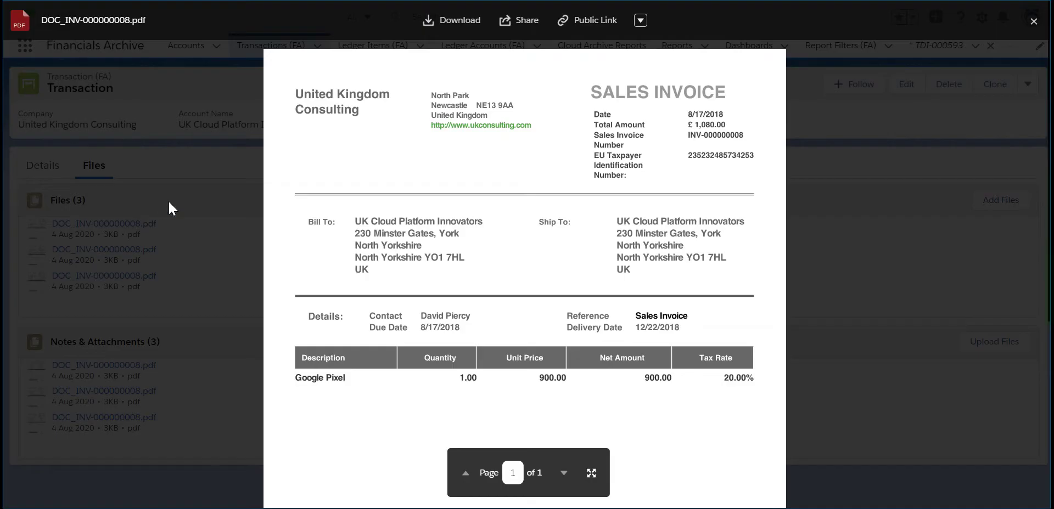
scroll(488, 248, "down", 5)
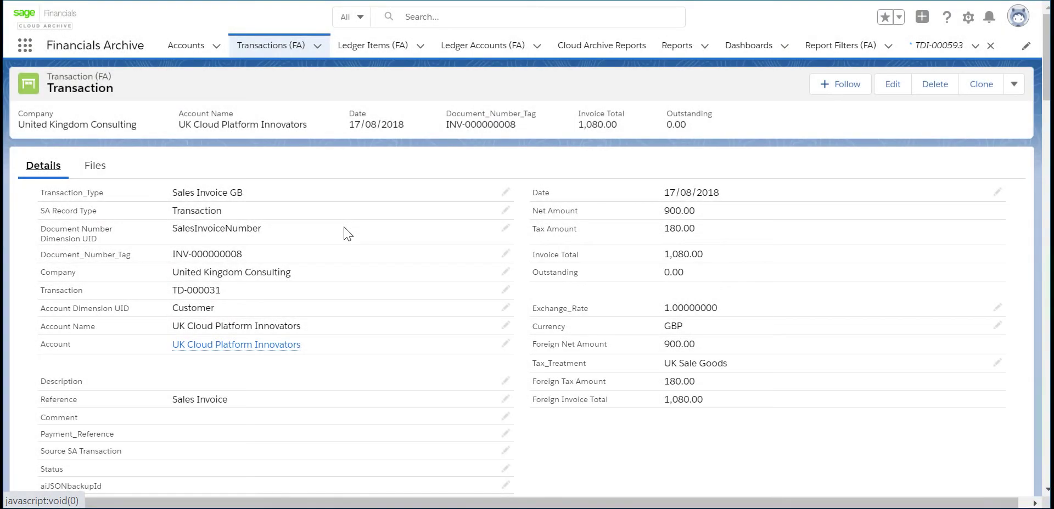
Review the ledger item links of transaction TD-000031 and open its linked customer receipt SRE-000000002.
scroll(348, 233, "down", 15)
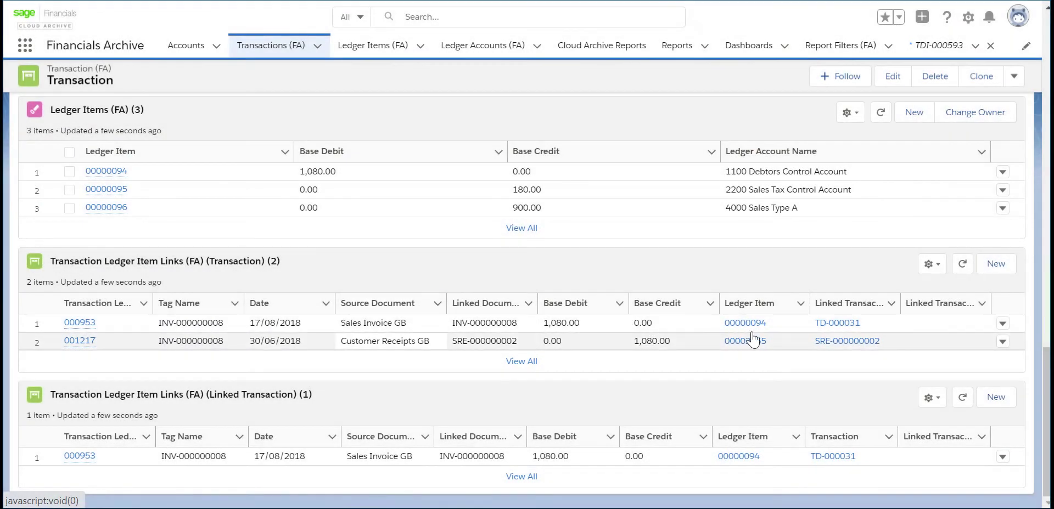
left_click(834, 345)
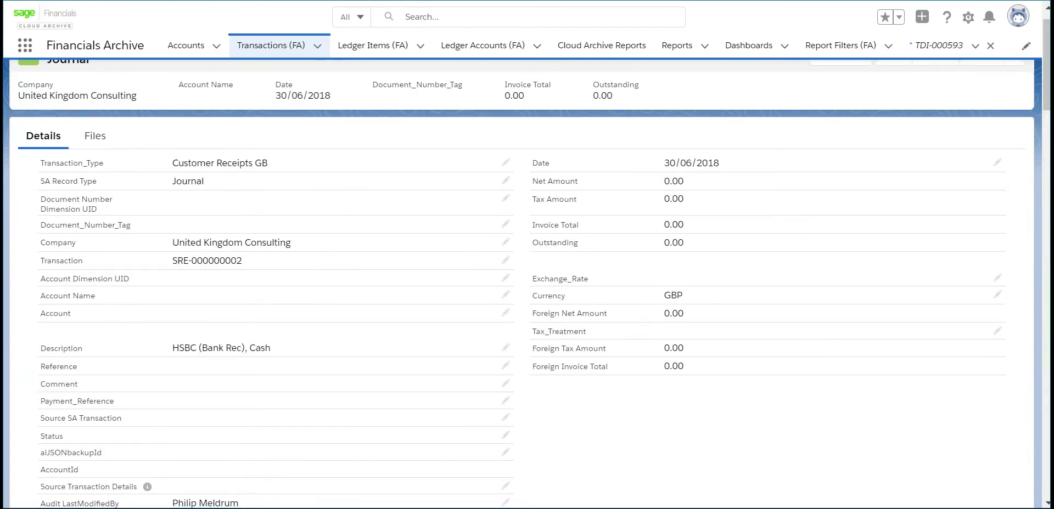
Run the VAT Detail cloud archive report for United Kingdom Consulting with VAT submission 2019_3_0.
key("alt+Left")
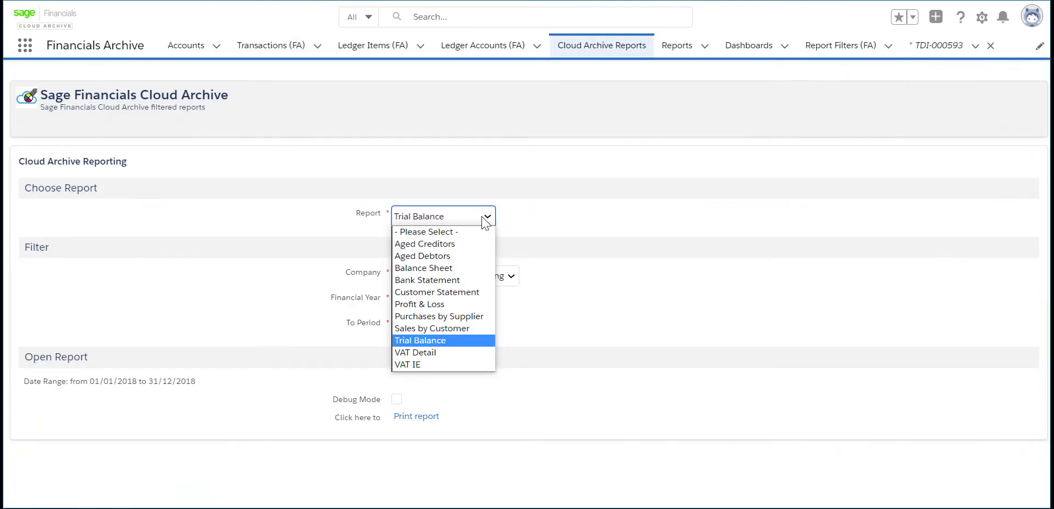
left_click(437, 352)
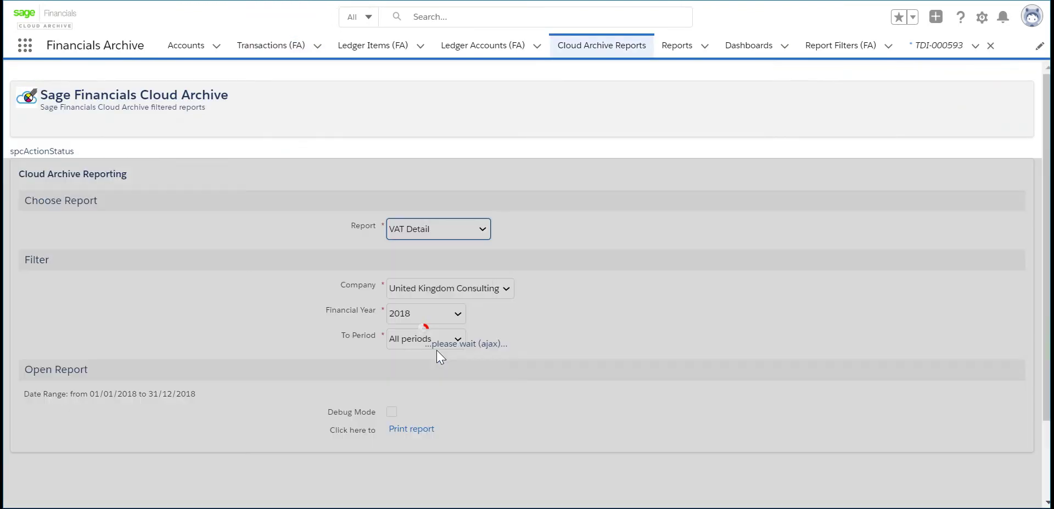
left_click(439, 303)
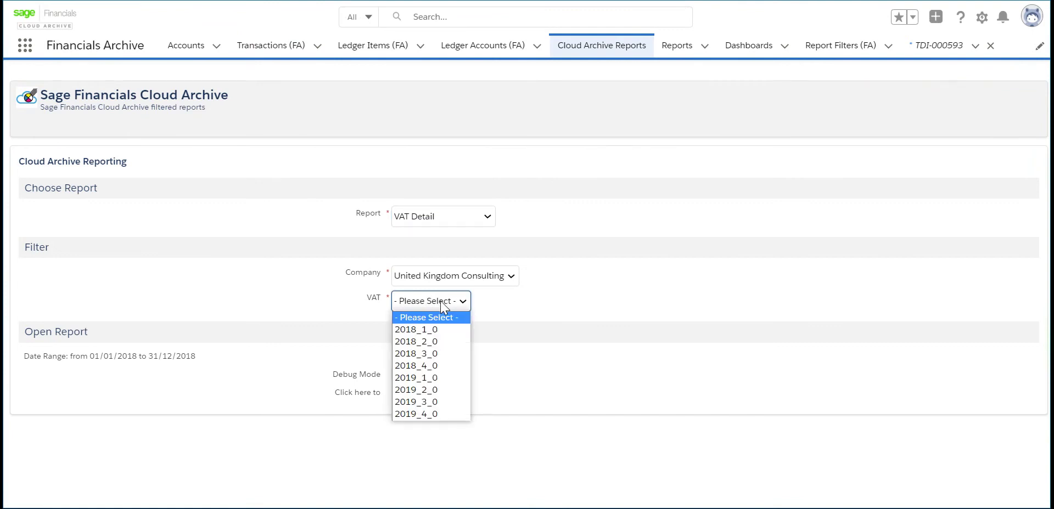
left_click(436, 401)
left_click(417, 392)
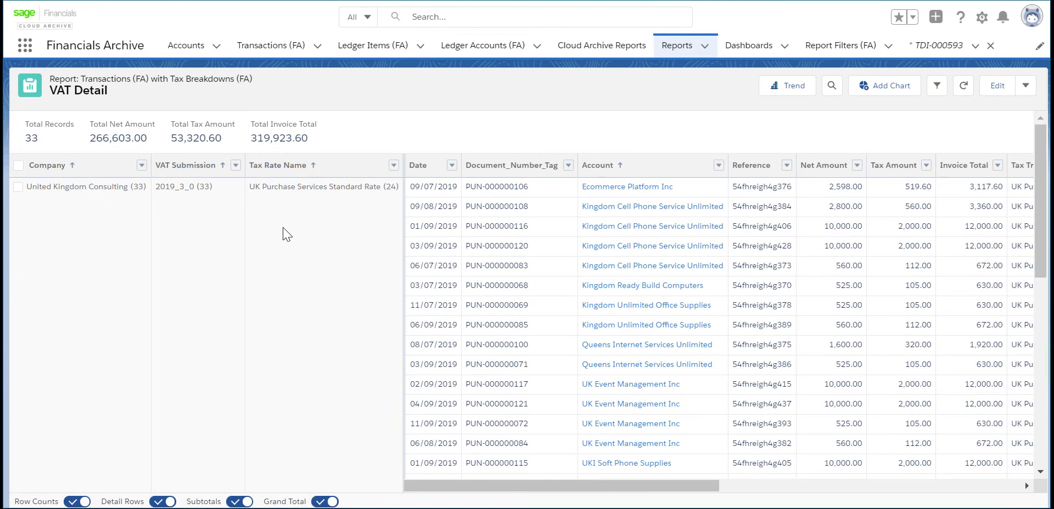
Open transaction TD-000581 from the VAT Detail rows and open the first file attached to it.
scroll(760, 240, "down", 2)
scroll(761, 239, "right", 8)
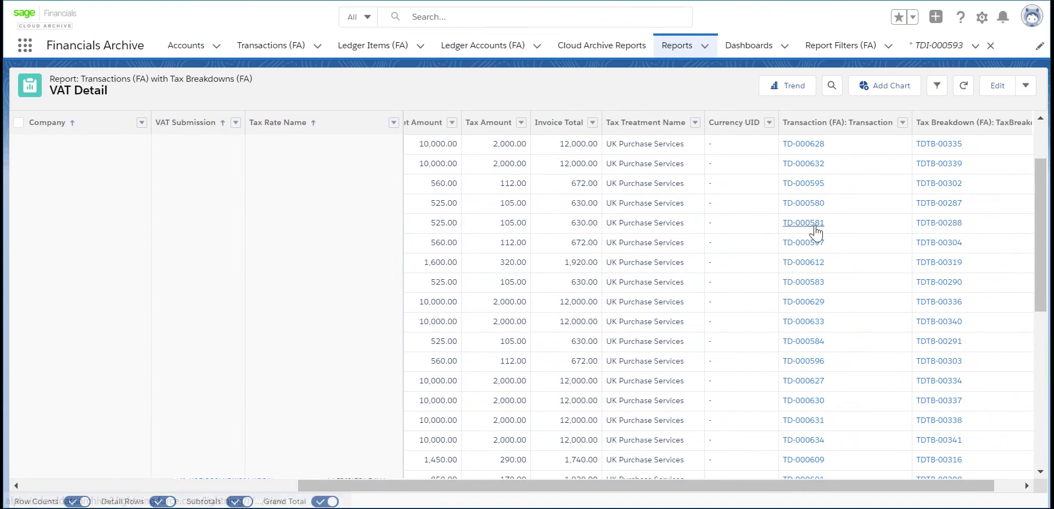
left_click(815, 226)
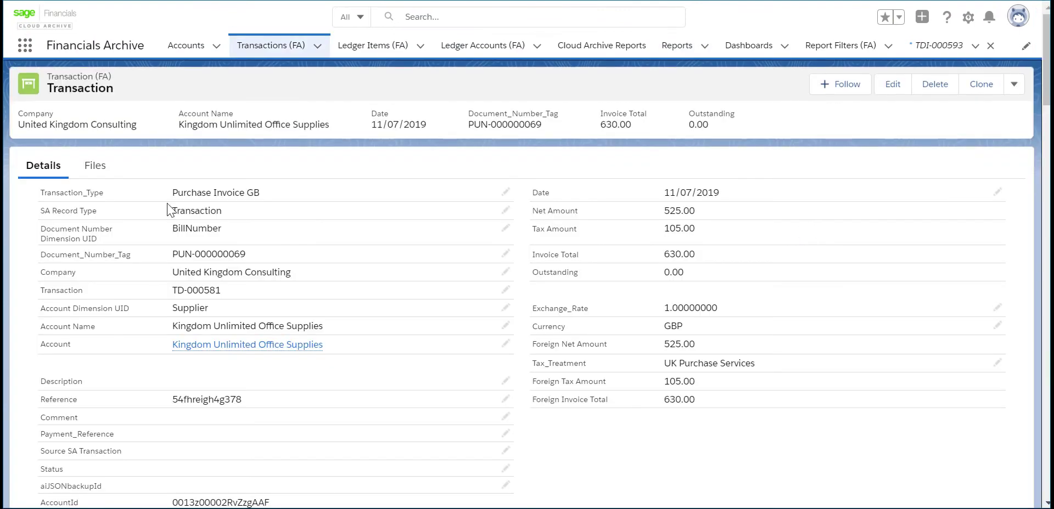
left_click(94, 174)
left_click(77, 224)
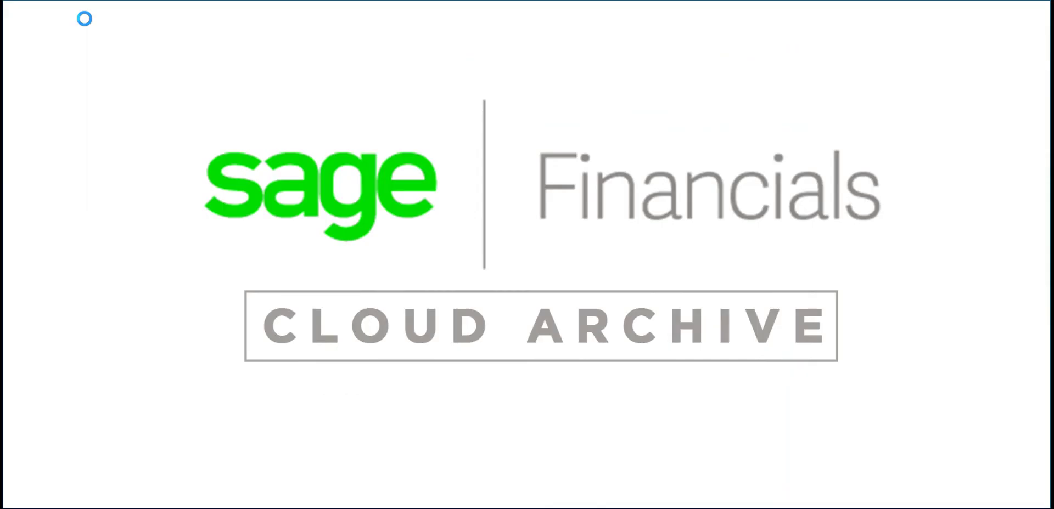
key("Right")
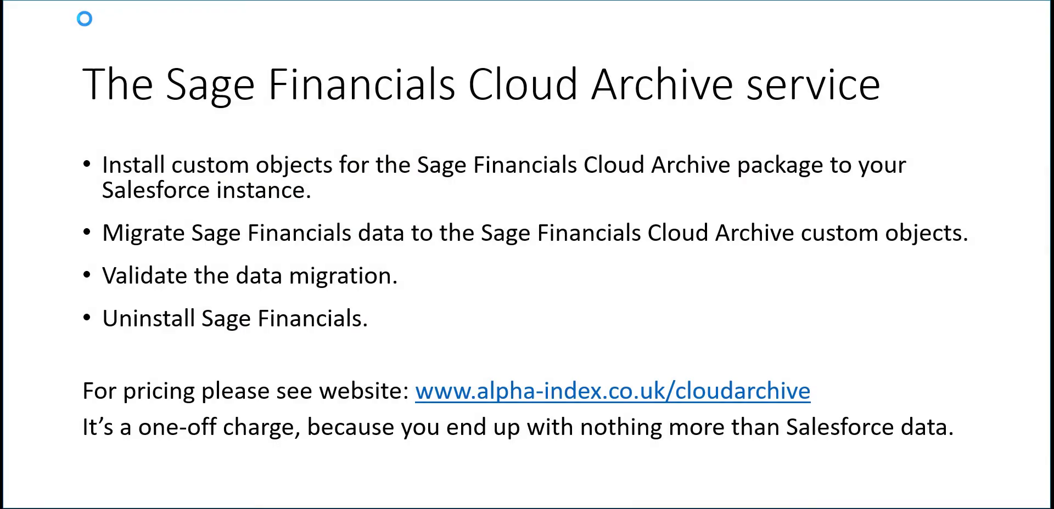